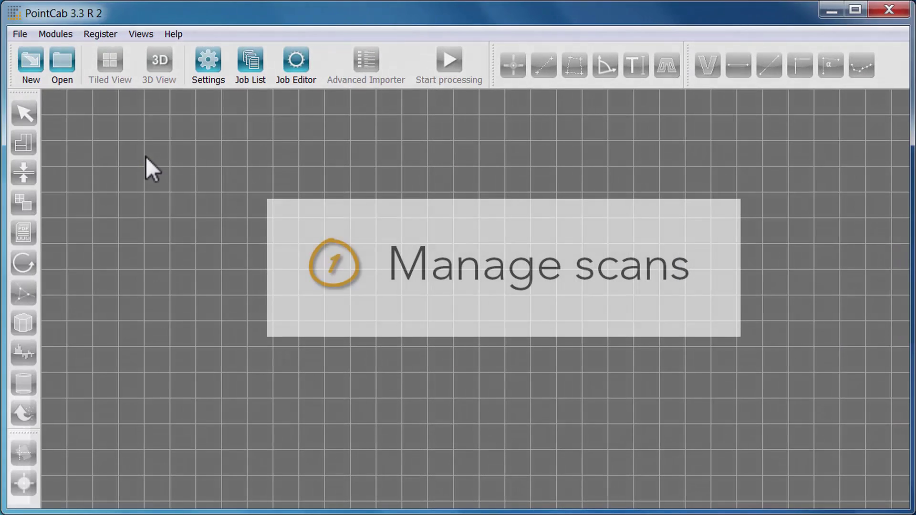
# - Open the Villa_inner.pcp project from the Villa > Villa_inner folder
pyautogui.click(65, 59)
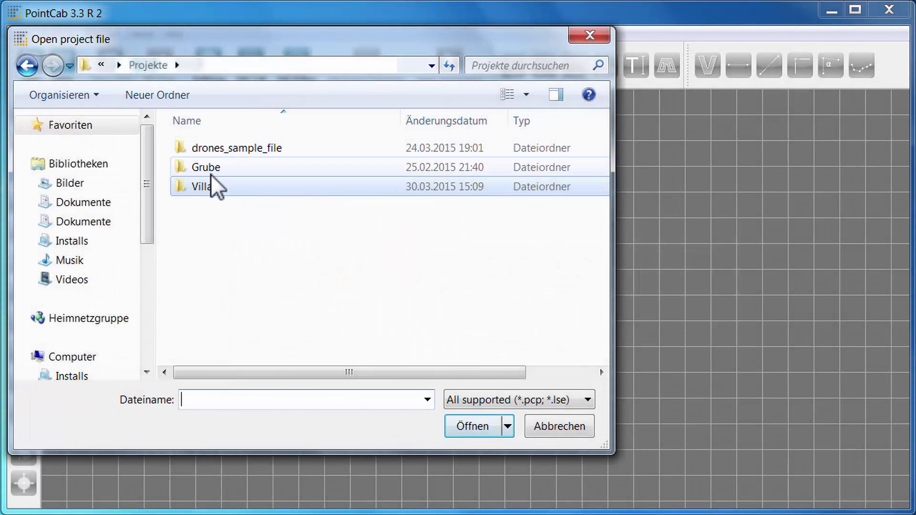
pyautogui.doubleClick(213, 180)
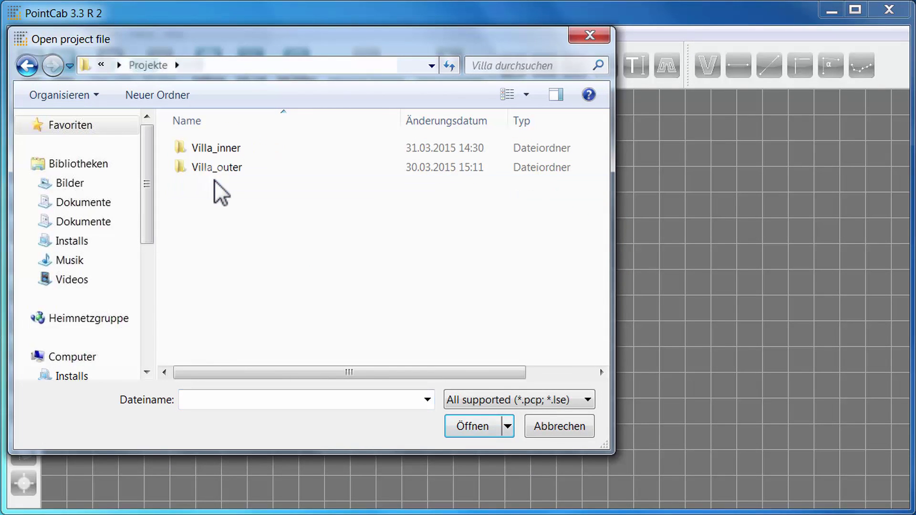
pyautogui.doubleClick(215, 150)
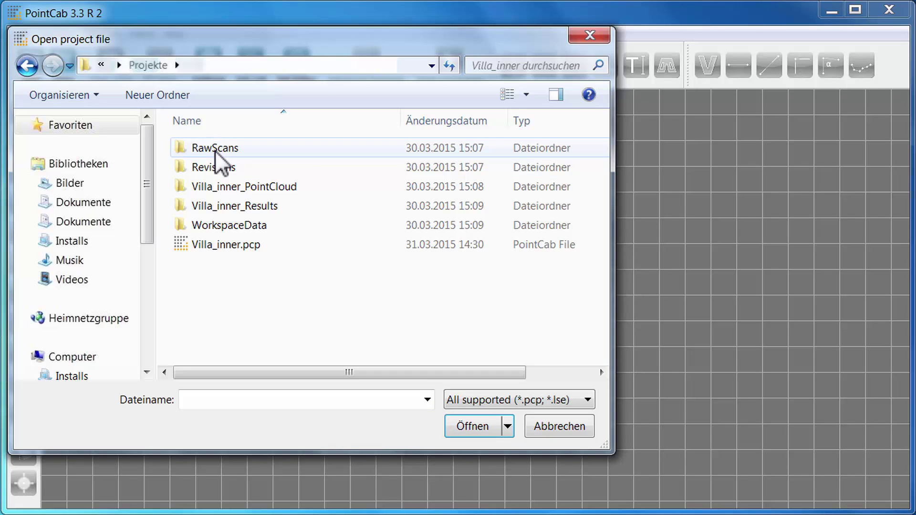
pyautogui.doubleClick(227, 243)
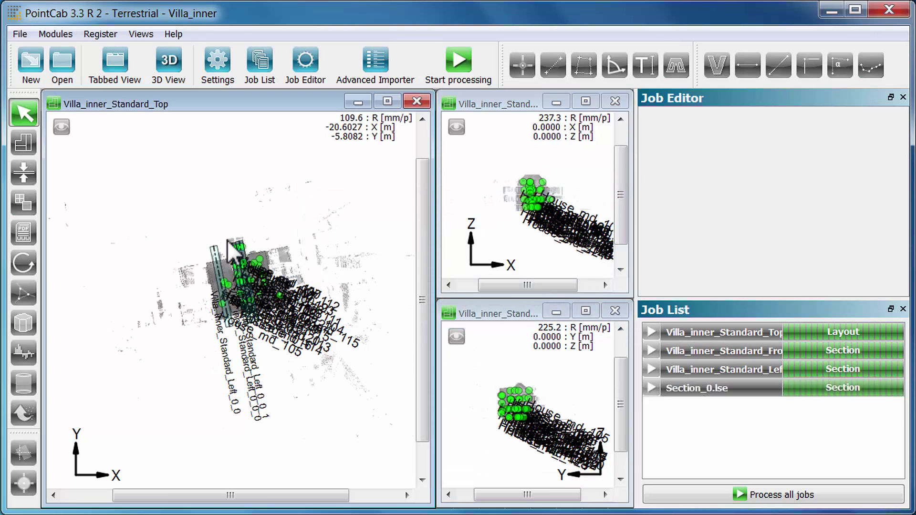
# - Hide scan positions and open the Advanced Importer scan list, scrolled to scan IDs up to 29
pyautogui.press('p')
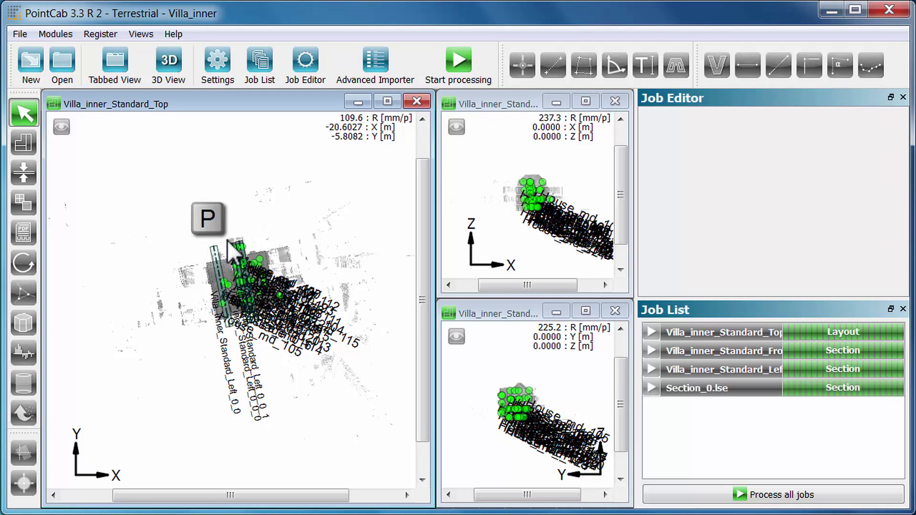
pyautogui.press('p')
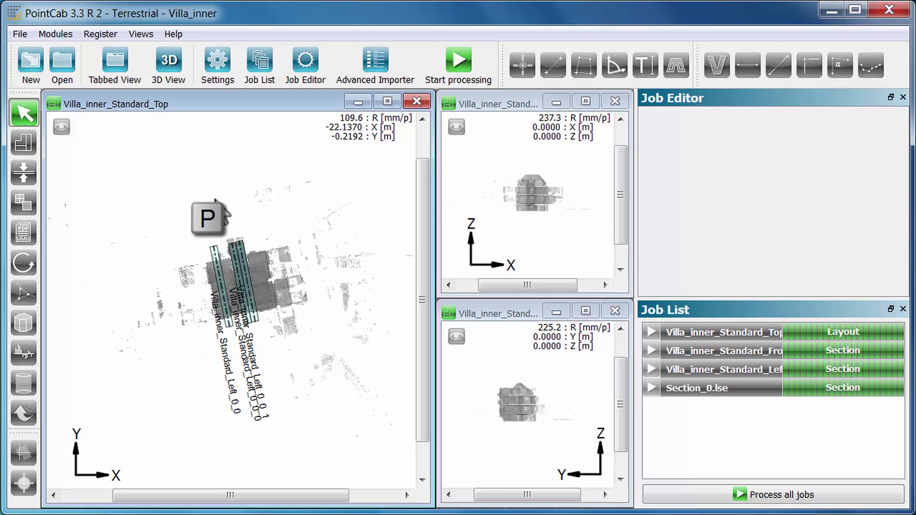
pyautogui.click(101, 33)
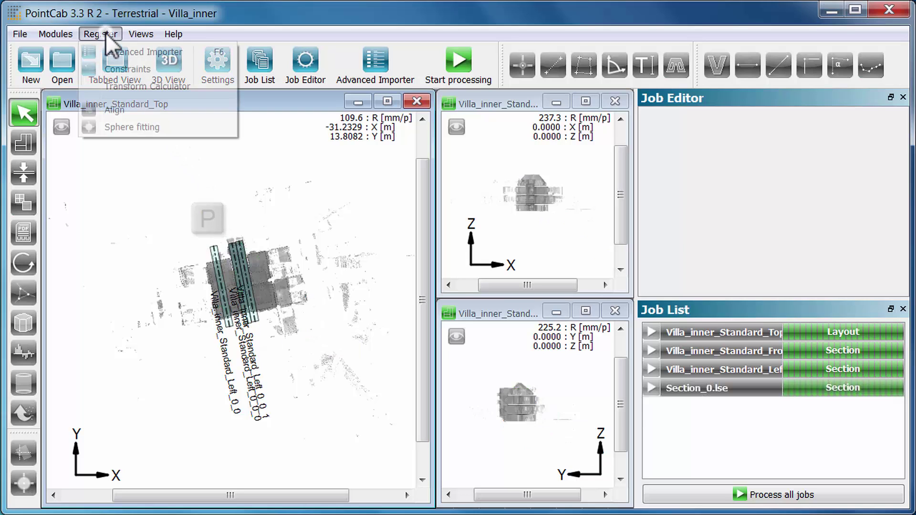
pyautogui.click(120, 52)
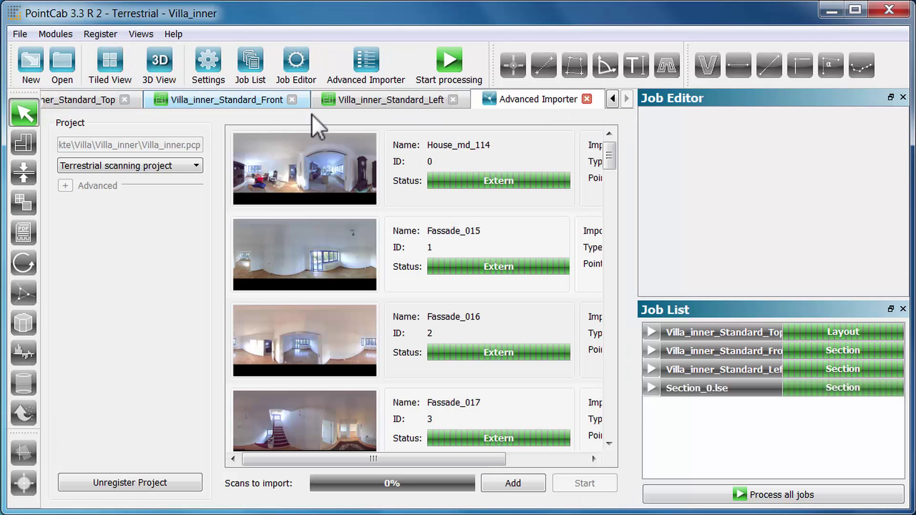
pyautogui.moveTo(608, 165); pyautogui.dragTo(610, 424)
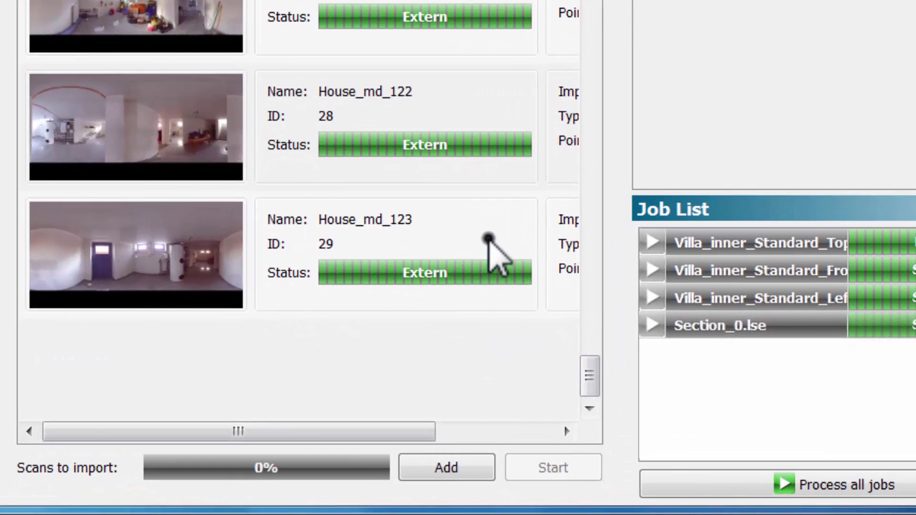
# - Open scan House_md_123 as a panorama, then bring up its actions again in the scan list
pyautogui.rightClick(492, 246)
pyautogui.moveTo(552, 253)
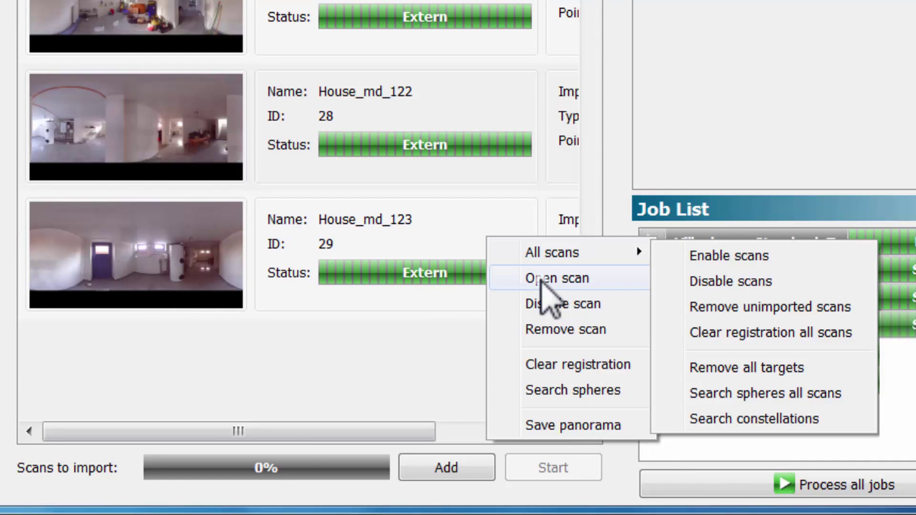
pyautogui.click(541, 280)
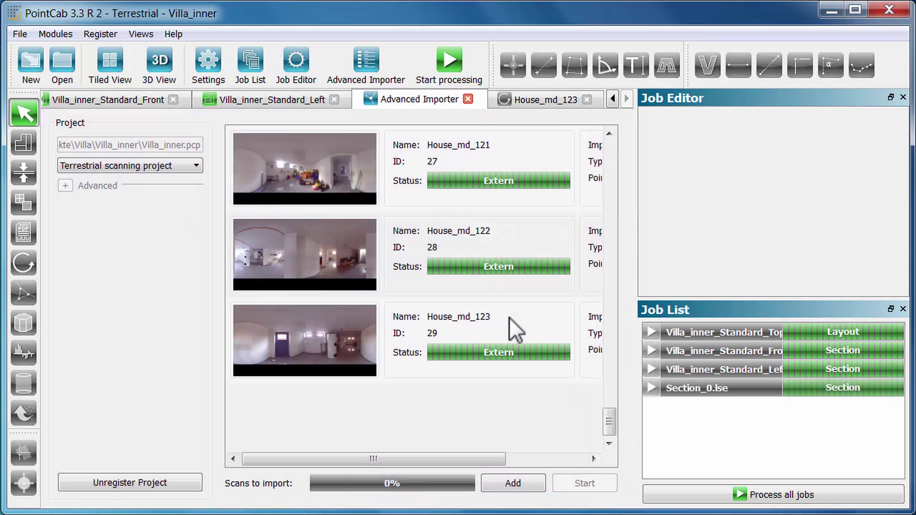
pyautogui.rightClick(509, 317)
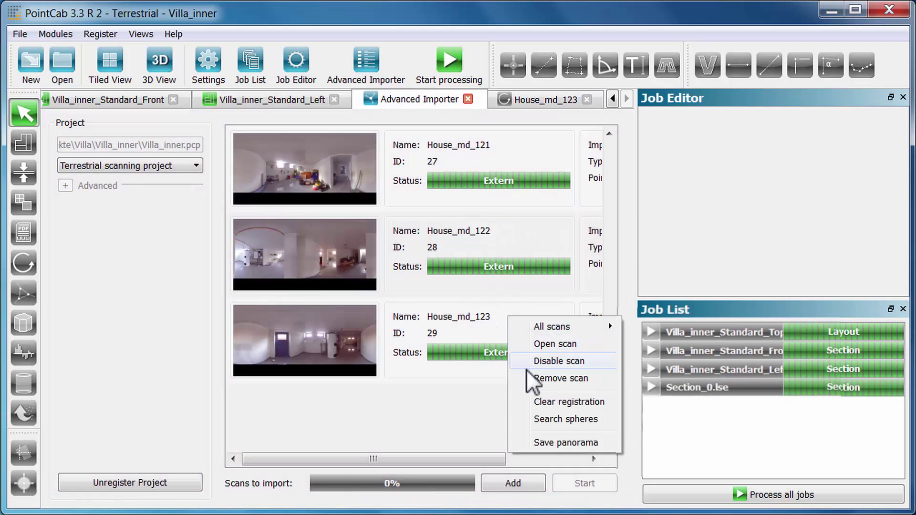
# - Save the House_md_123 panorama as the image House_md_123.png
pyautogui.click(548, 442)
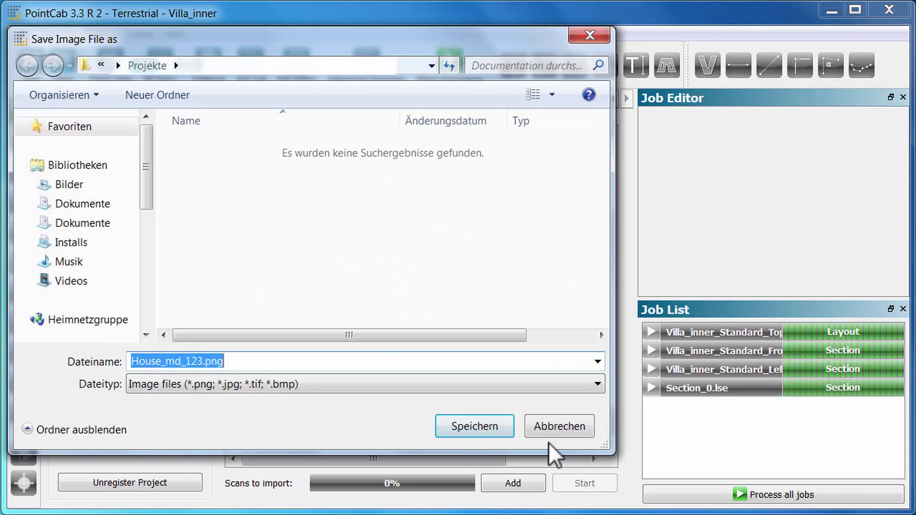
pyautogui.click(482, 420)
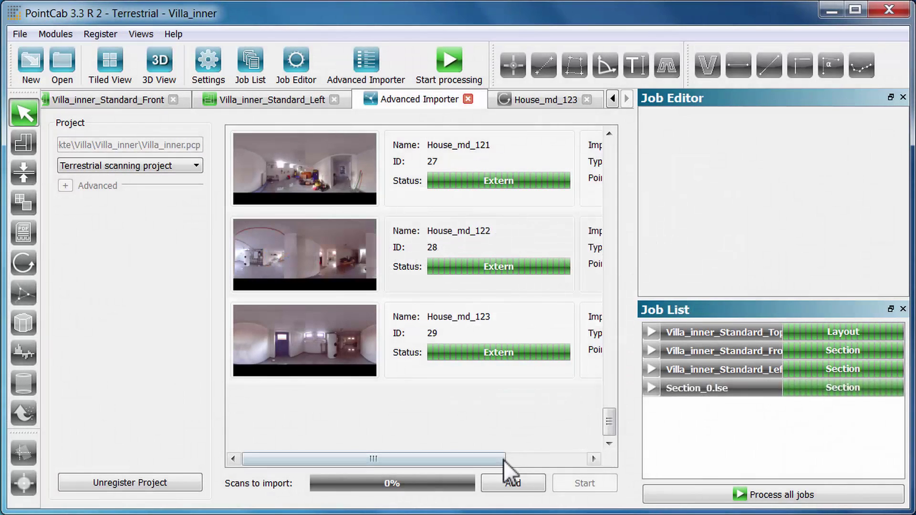
# - Add scans from the Villa > Villa_outer > Villa_outer.lsproj project
pyautogui.click(508, 482)
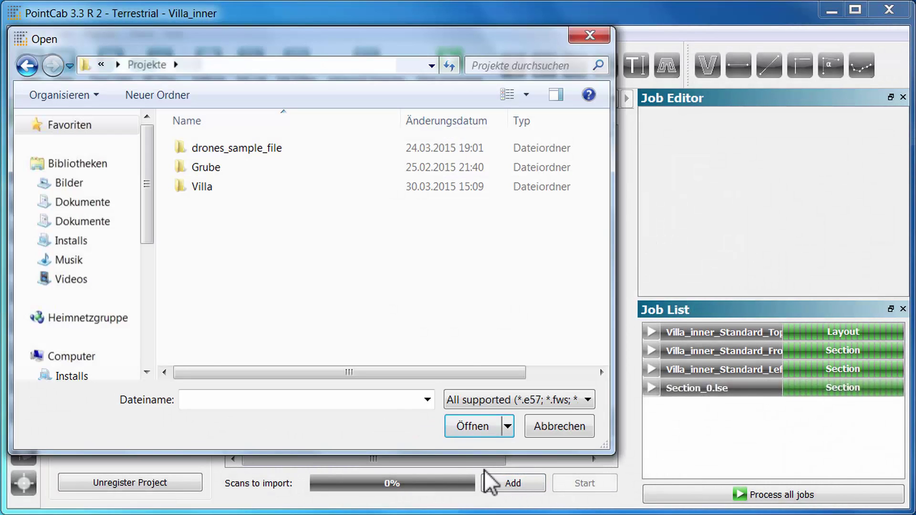
pyautogui.doubleClick(220, 182)
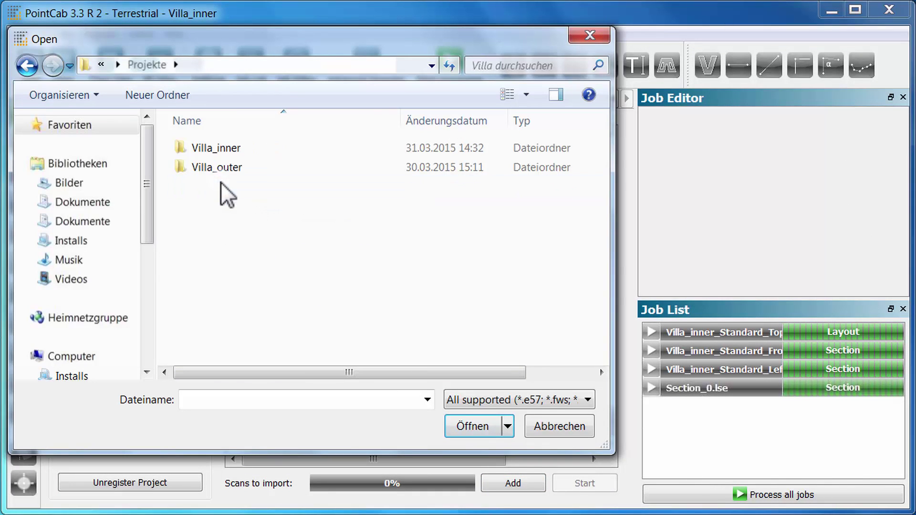
pyautogui.doubleClick(220, 168)
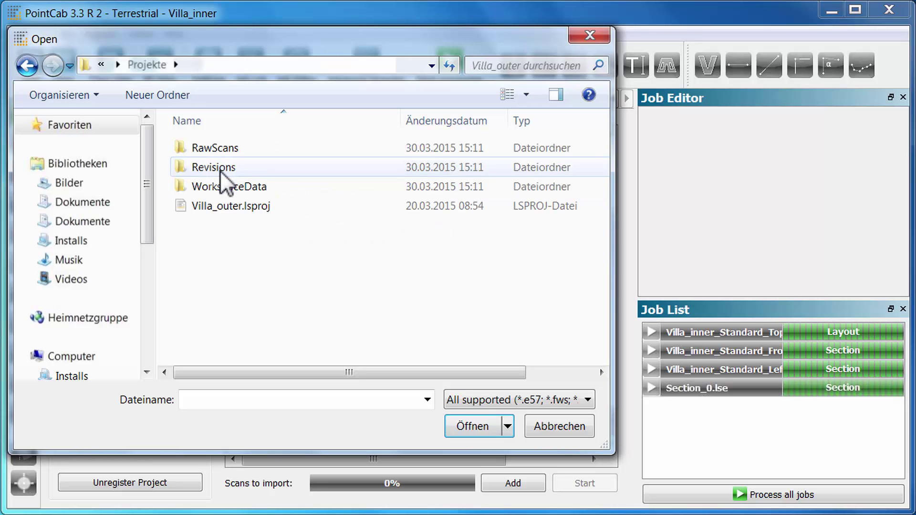
pyautogui.doubleClick(230, 206)
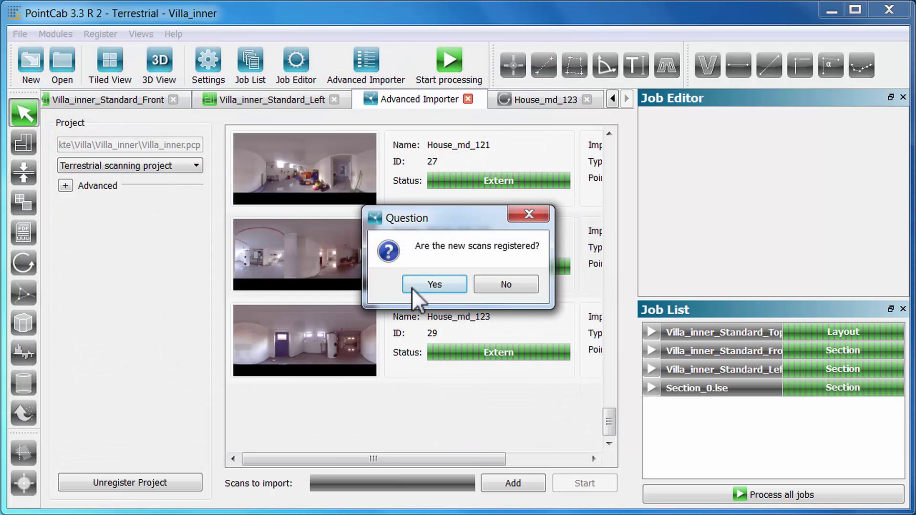
# - Confirm the Villa_outer scans are registered and start importing them
pyautogui.click(426, 290)
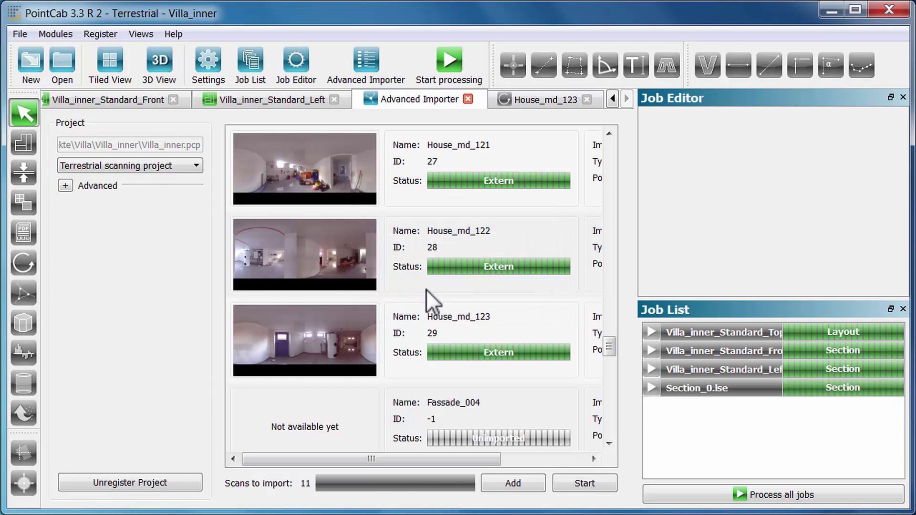
pyautogui.moveTo(609, 349); pyautogui.dragTo(615, 432)
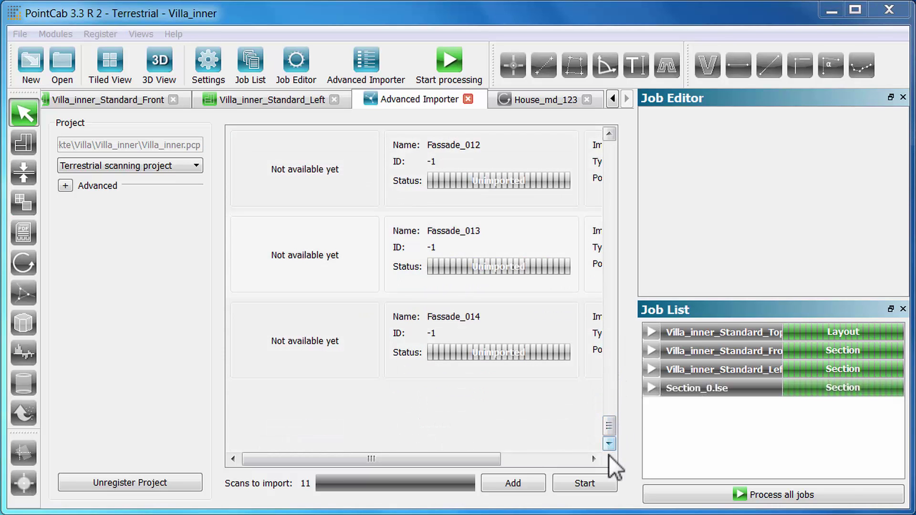
pyautogui.click(601, 485)
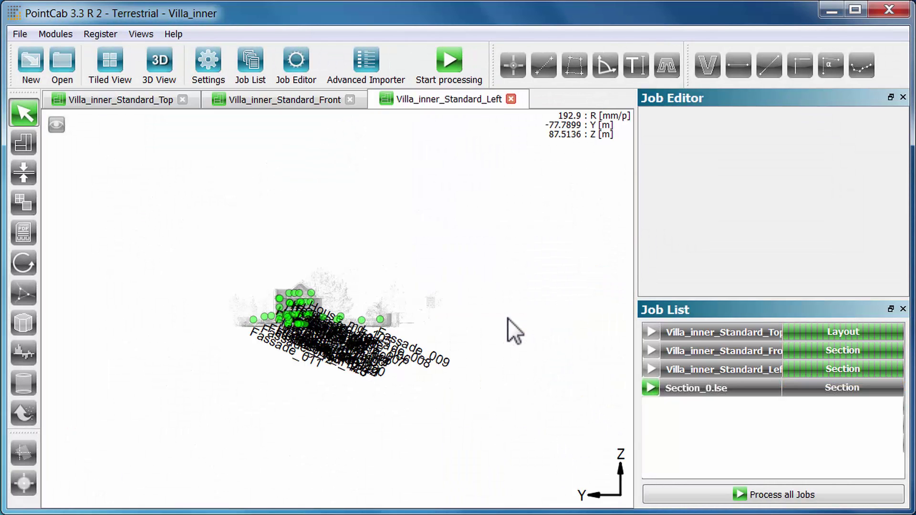
# - Zoom into the house in the Left view while the project updates to Villa_inner_allscans
pyautogui.scroll(1, 507, 319)
pyautogui.scroll(2, 508, 319)
pyautogui.scroll(1, 508, 319)
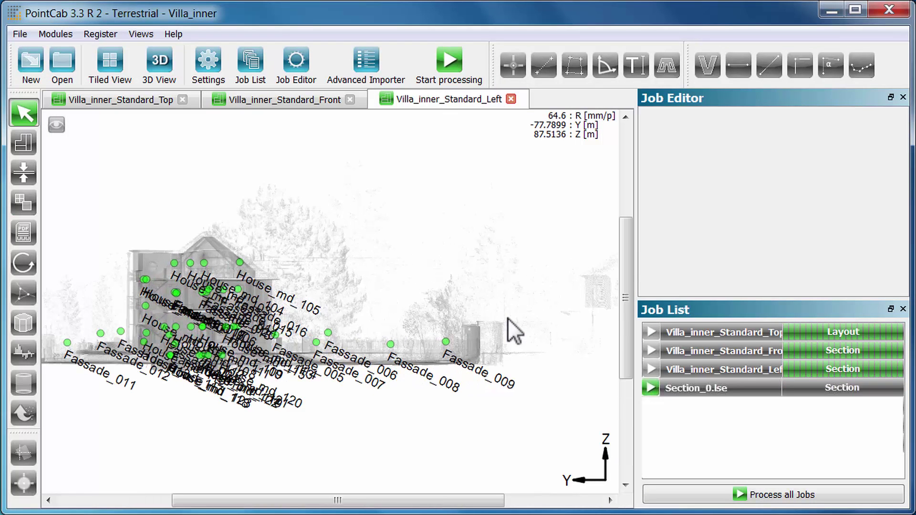
pyautogui.scroll(1, 508, 319)
pyautogui.scroll(1, 508, 319)
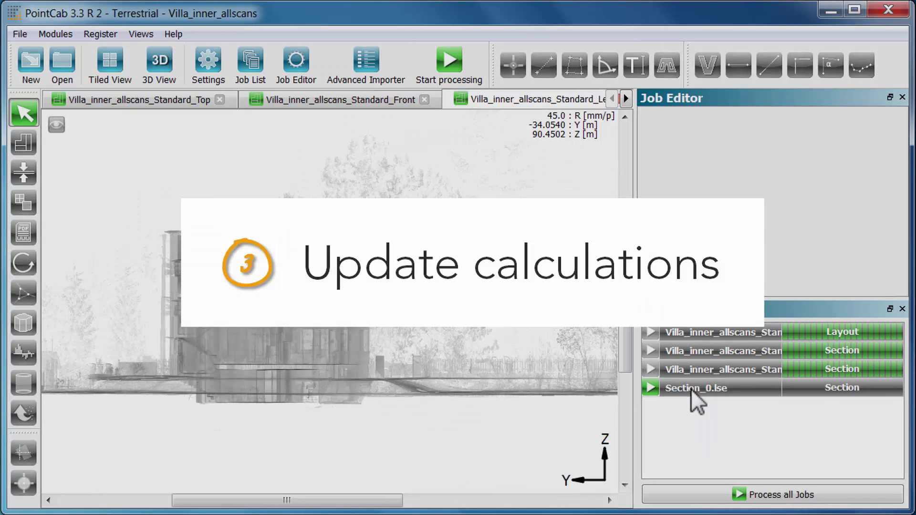
# - Duplicate the Section_0.lse job with a 0,000 parallel offset, creating Section_0_0.lse
pyautogui.click(691, 388)
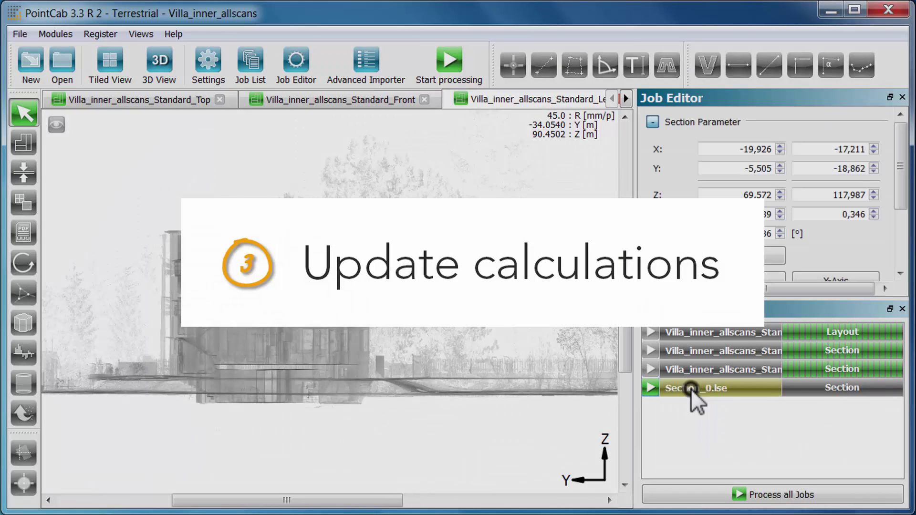
pyautogui.rightClick(691, 388)
pyautogui.click(725, 418)
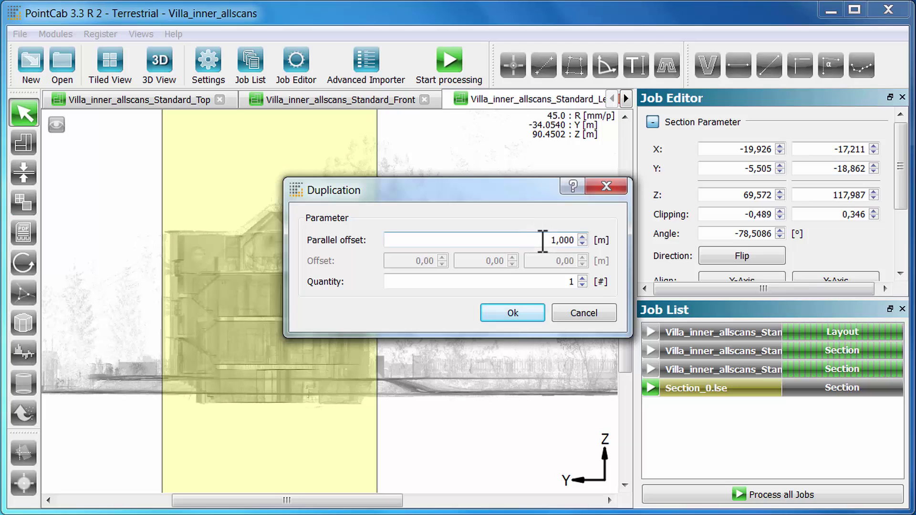
pyautogui.press('Delete')
pyautogui.write('0')
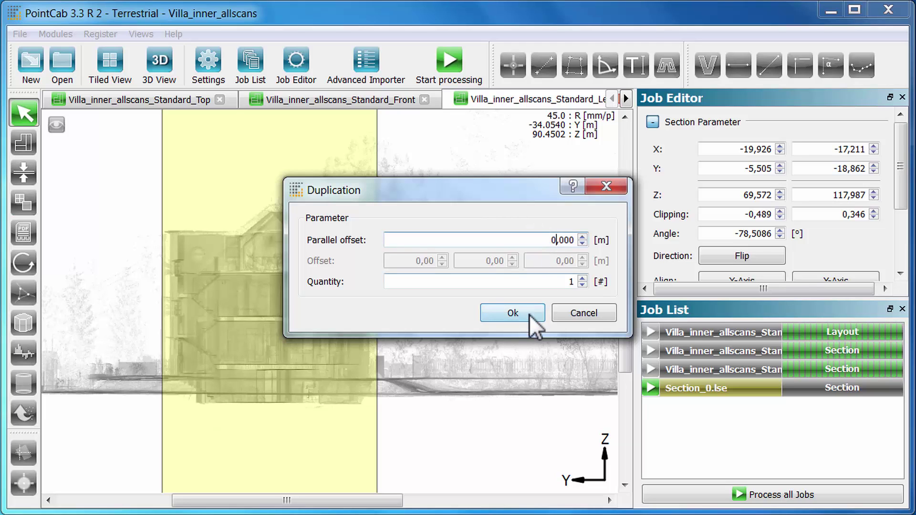
pyautogui.click(529, 314)
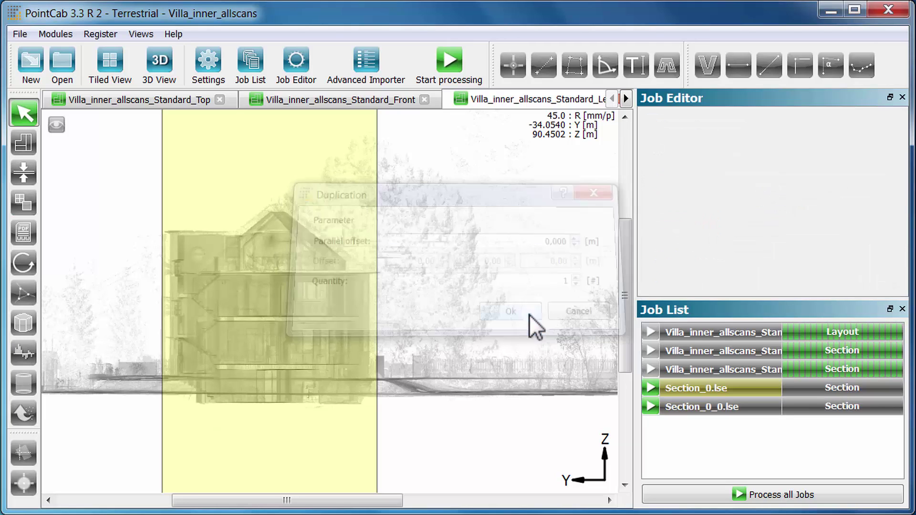
# - Select Section_0_0.lse and open its Processing scan-position list in the Job Editor
pyautogui.click(680, 405)
pyautogui.moveTo(901, 196); pyautogui.dragTo(911, 277)
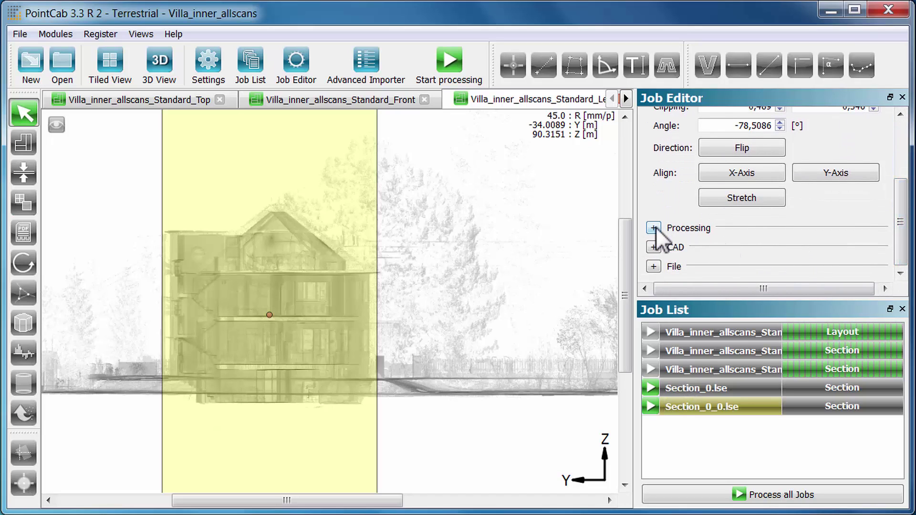
pyautogui.click(654, 228)
pyautogui.moveTo(901, 217); pyautogui.dragTo(901, 291)
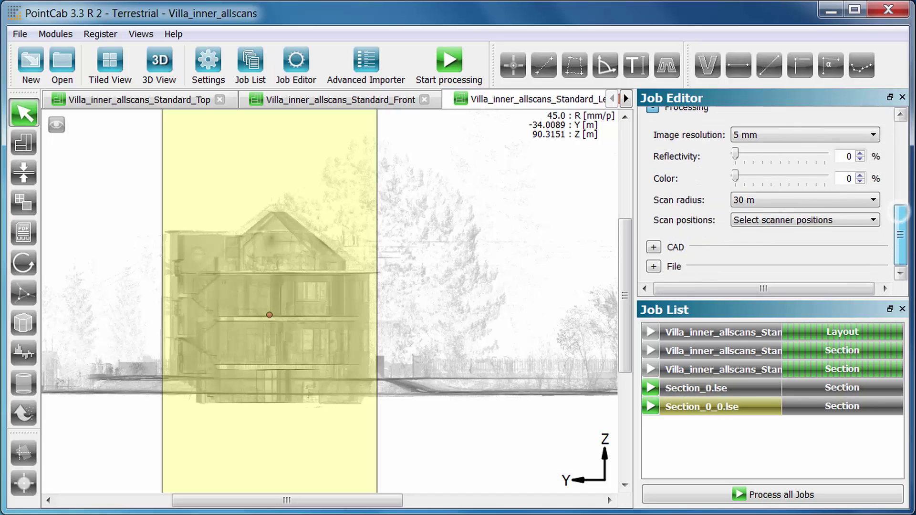
pyautogui.click(875, 219)
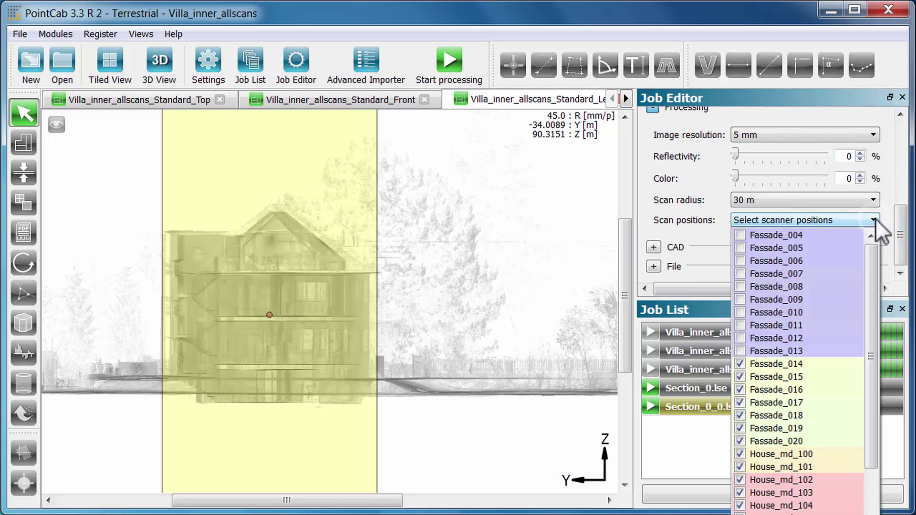
# - Tick scan positions Fassade_004 through Fassade_013
pyautogui.click(739, 234)
pyautogui.click(739, 247)
pyautogui.click(740, 273)
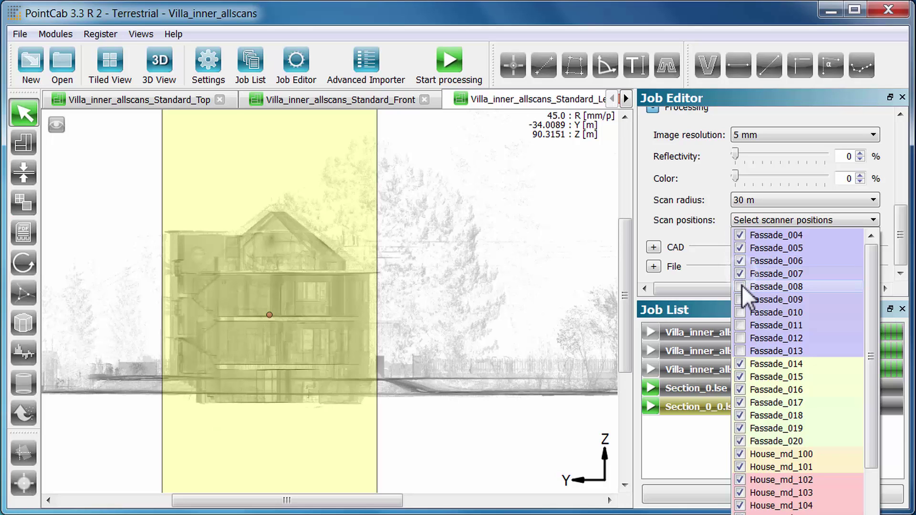
pyautogui.click(742, 287)
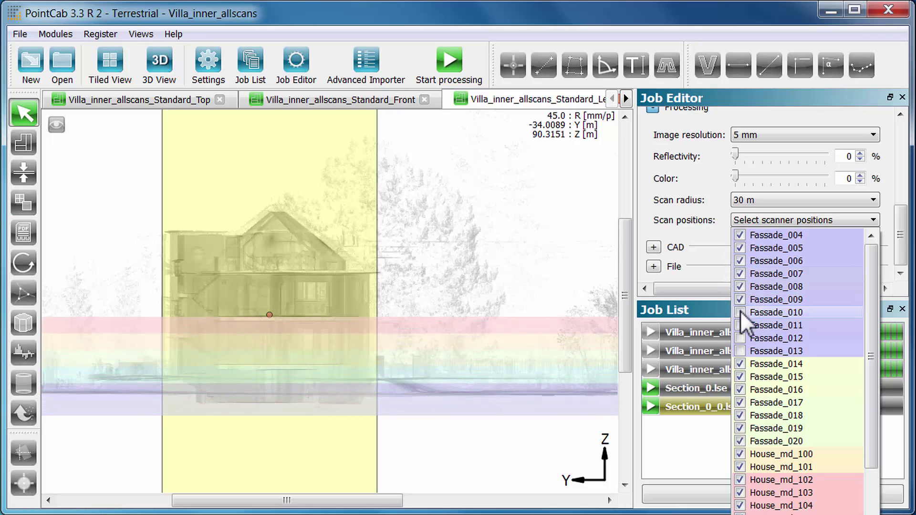
pyautogui.click(740, 311)
pyautogui.click(739, 323)
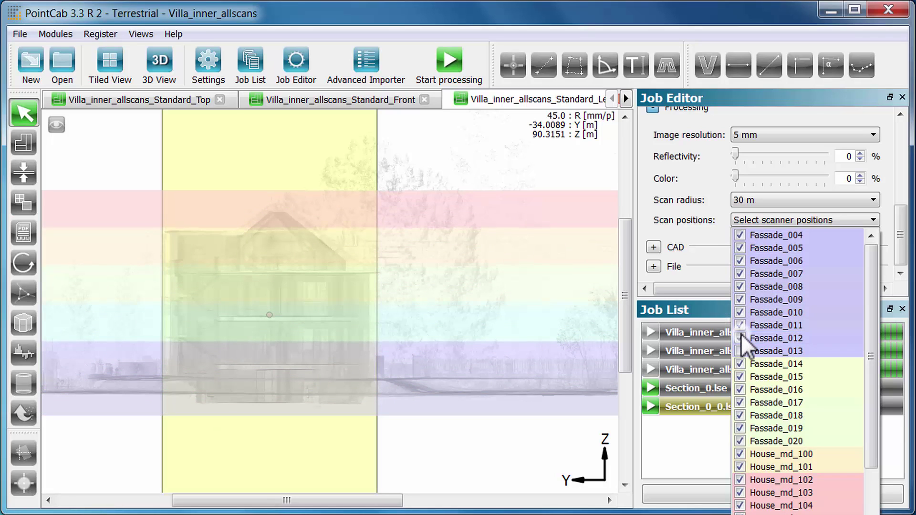
pyautogui.click(740, 337)
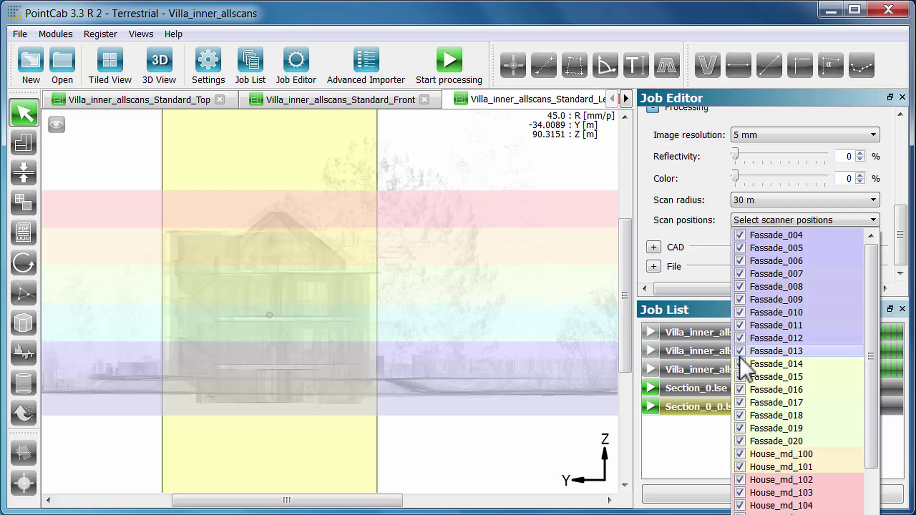
# - Confirm the scan positions, process all jobs, and close the Top, Front and Left views
pyautogui.click(715, 408)
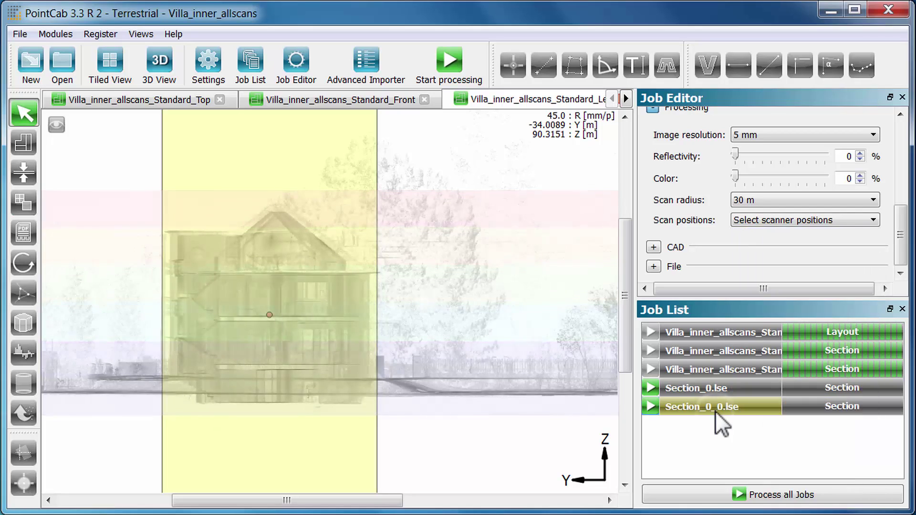
pyautogui.click(740, 493)
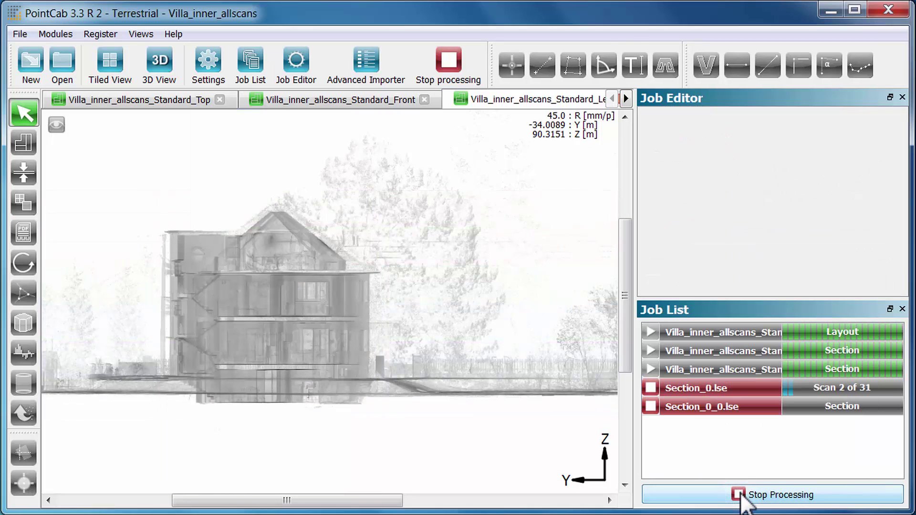
pyautogui.click(219, 100)
pyautogui.click(226, 99)
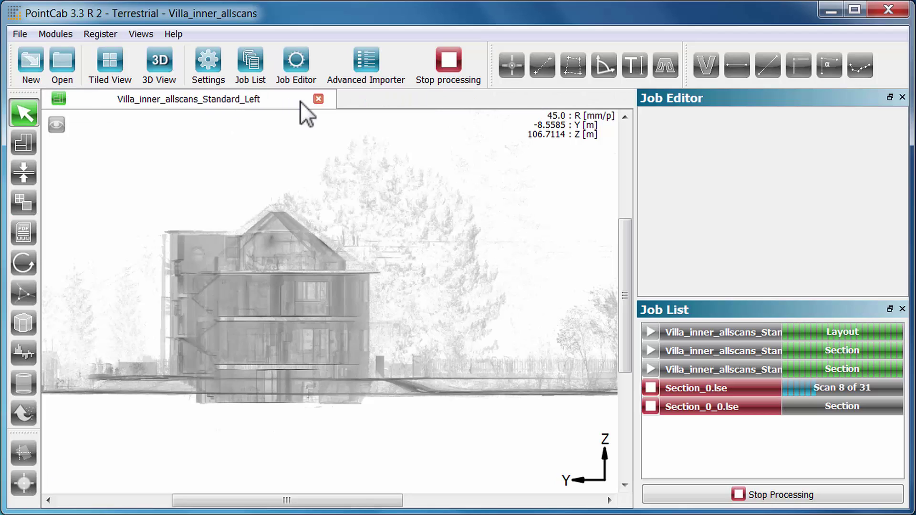
pyautogui.click(316, 99)
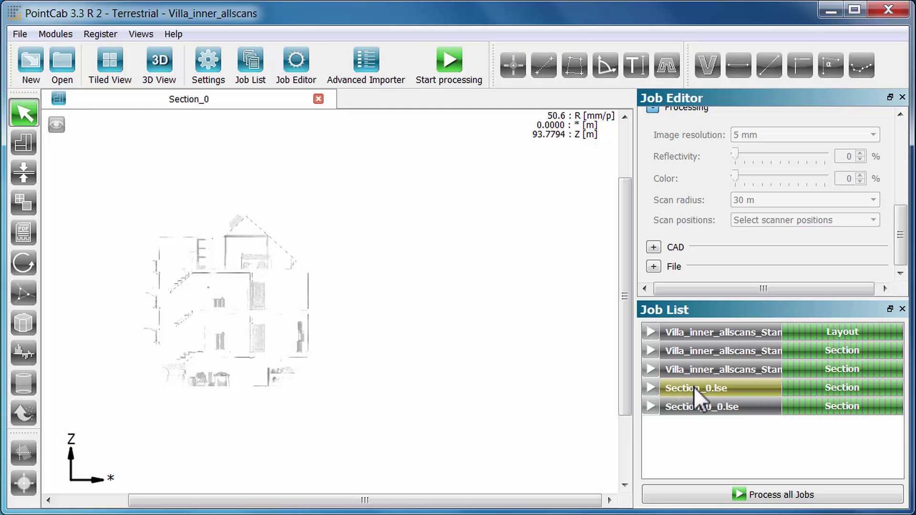
# - Open Section_0_0.lse and tile it beside Section_0 as two full-height windows for comparison
pyautogui.doubleClick(697, 410)
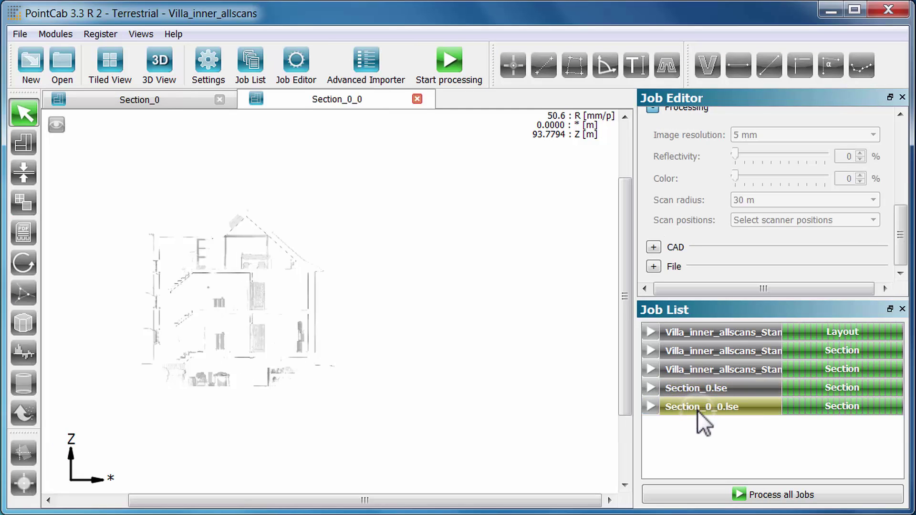
pyautogui.click(115, 72)
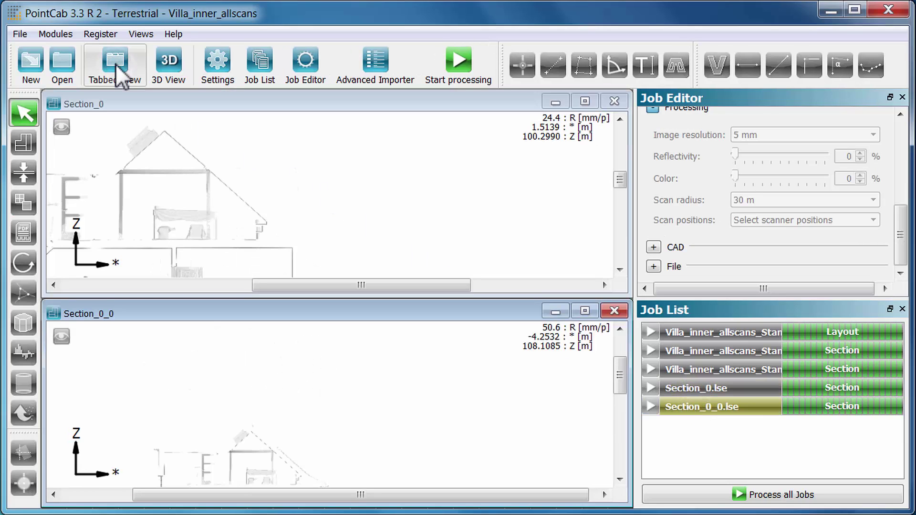
pyautogui.moveTo(632, 297)
pyautogui.mouseDown()
pyautogui.moveTo(455, 379)
pyautogui.moveTo(348, 491)
pyautogui.moveTo(347, 504)
pyautogui.mouseUp()
pyautogui.click(355, 496)
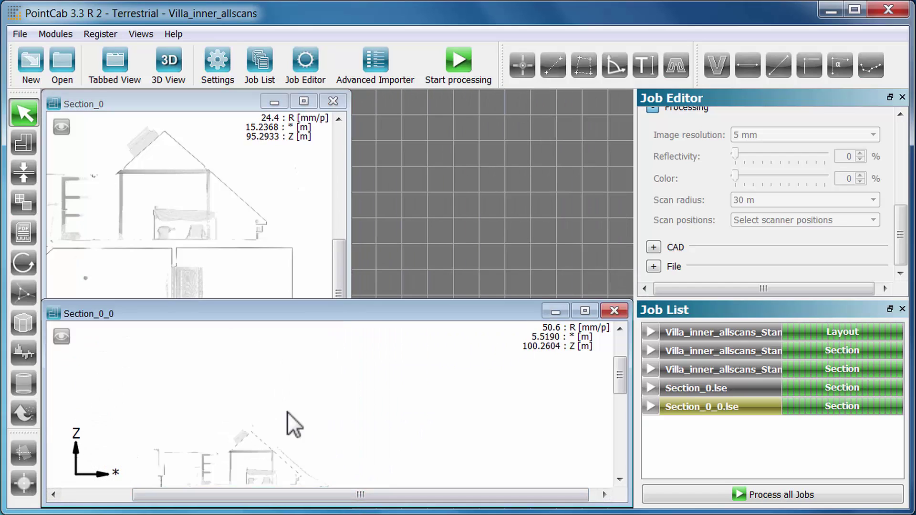
pyautogui.moveTo(43, 305); pyautogui.dragTo(316, 86)
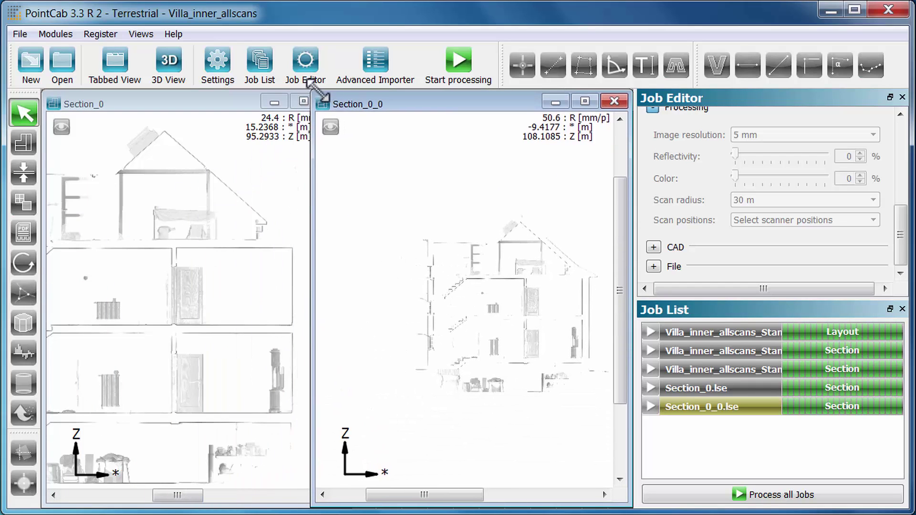